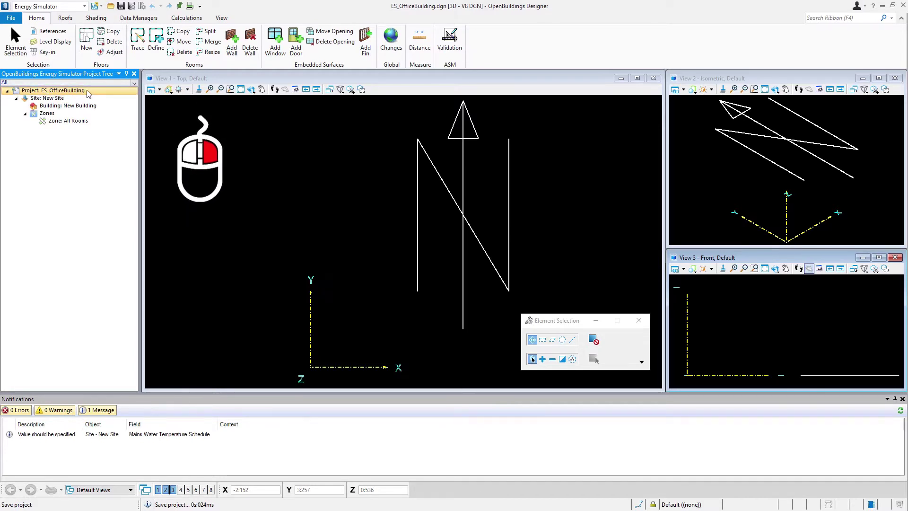
Give the ES_OfficeBuilding project SI - Metric units and the CIBSE standard, then apply and close
right_click(87, 93)
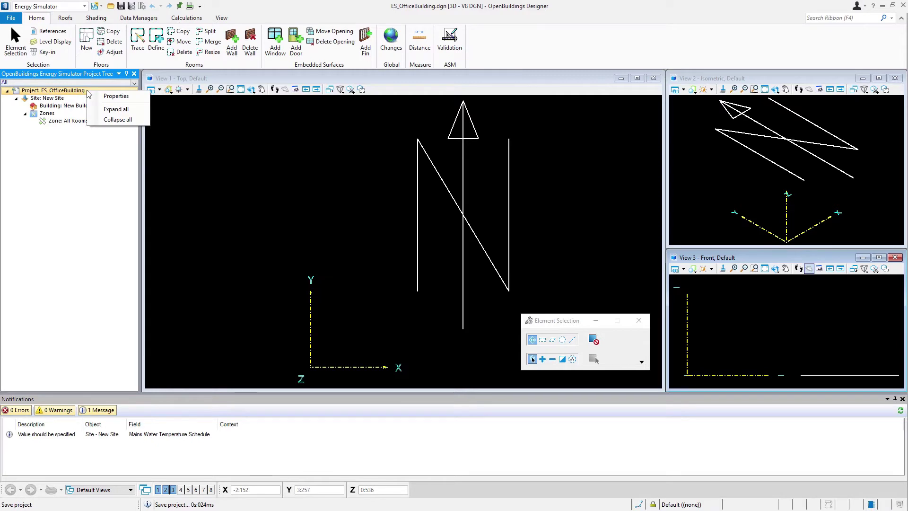
click(111, 97)
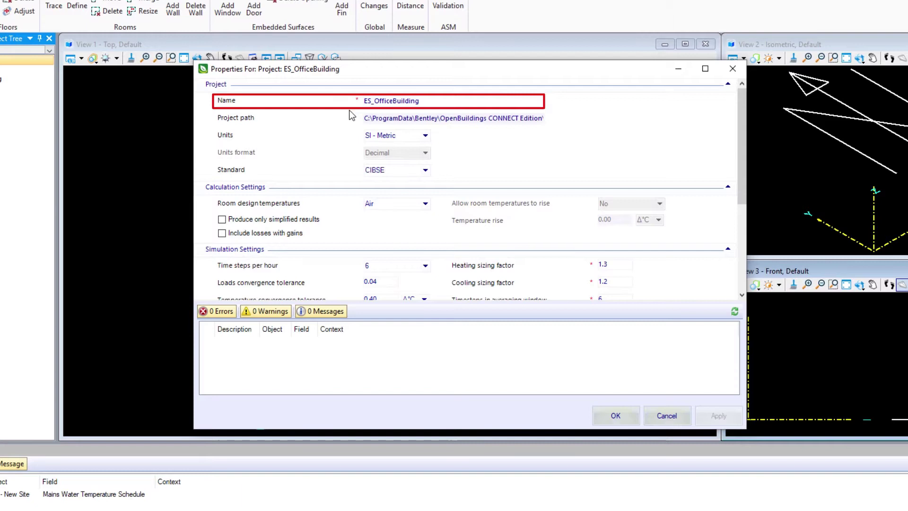
click(450, 103)
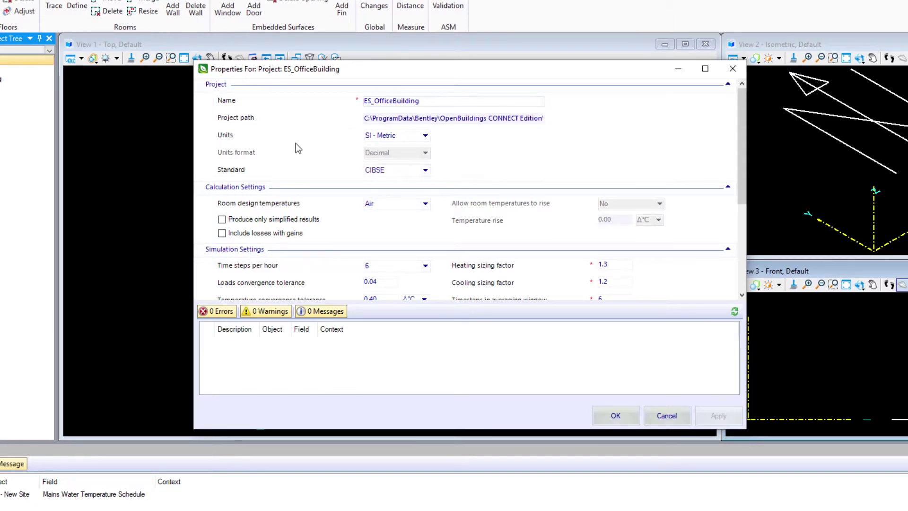
click(425, 136)
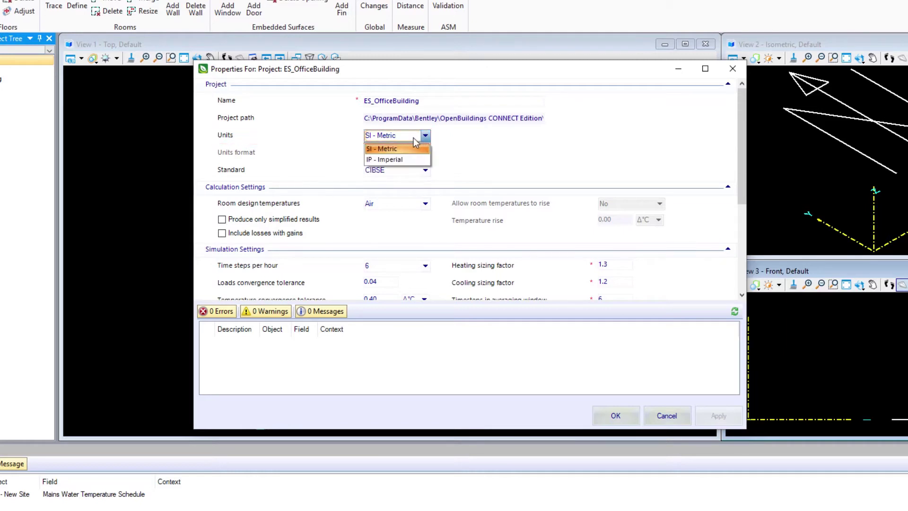
click(396, 149)
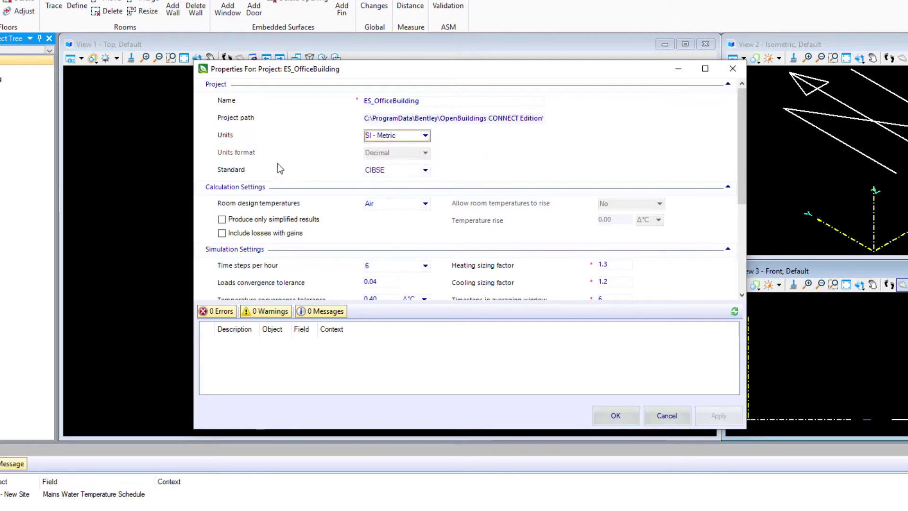
click(426, 170)
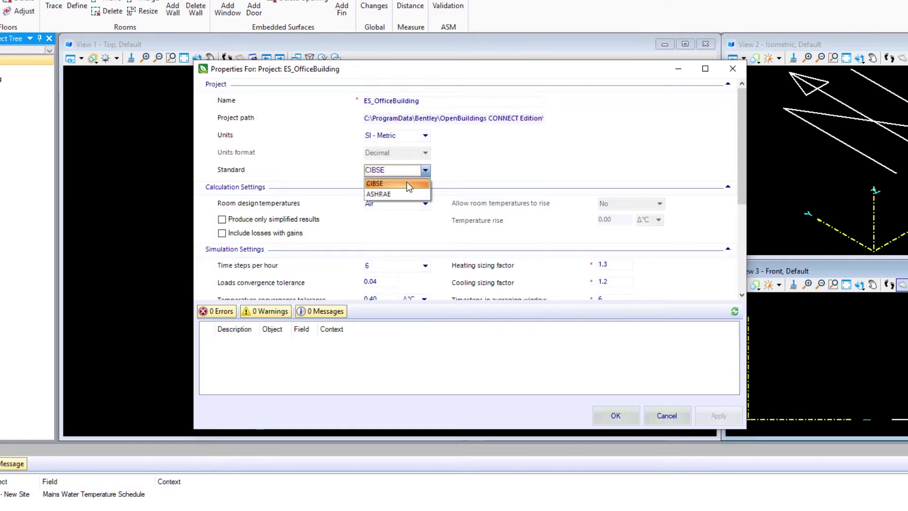
click(407, 184)
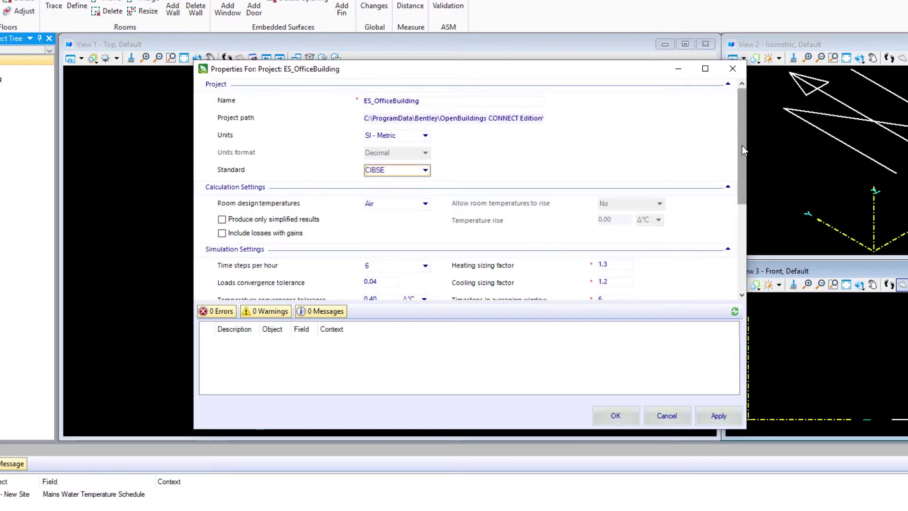
mouse_move(742, 146)
mouse_down()
mouse_move(730, 249)
mouse_move(742, 122)
mouse_up()
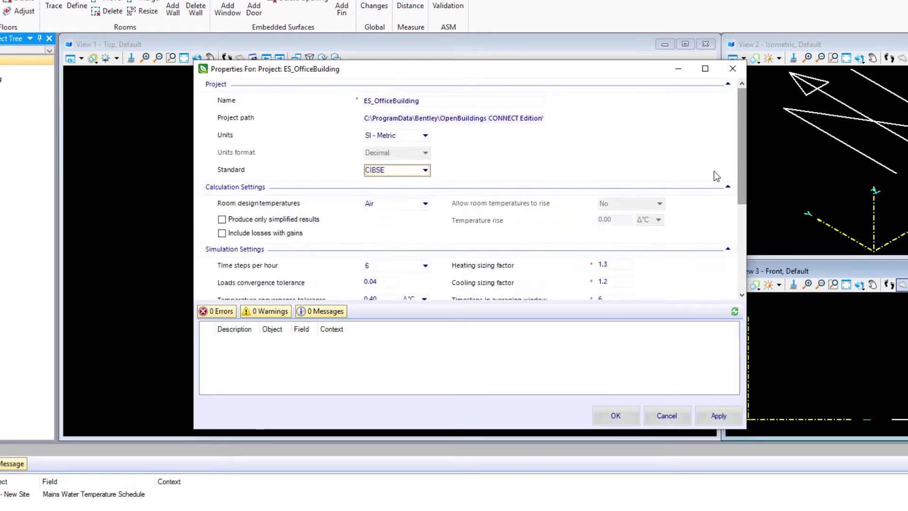
click(714, 414)
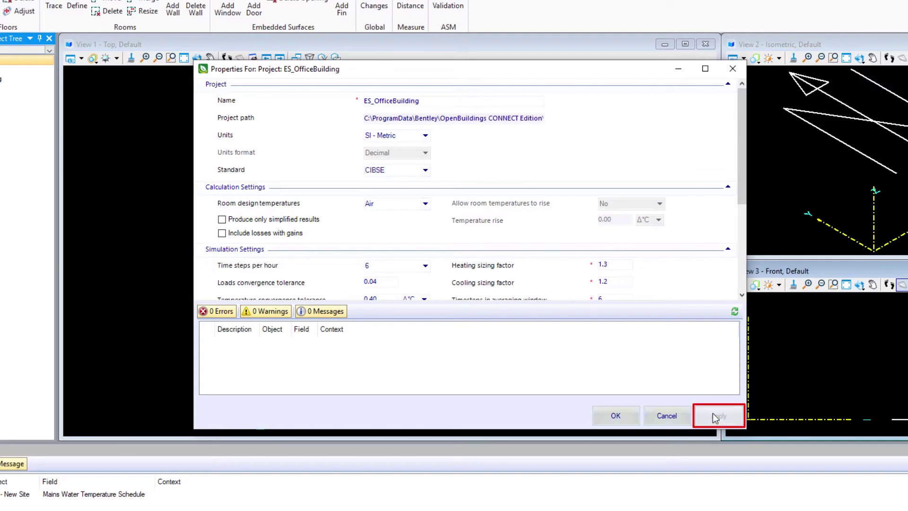
click(618, 415)
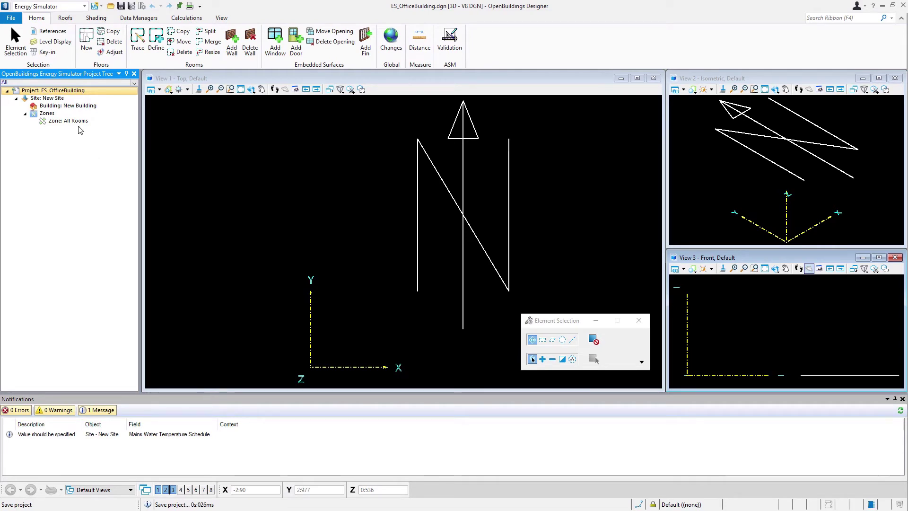
Rename Site: New Site to 'Office Park' in the project tree
right_click(55, 100)
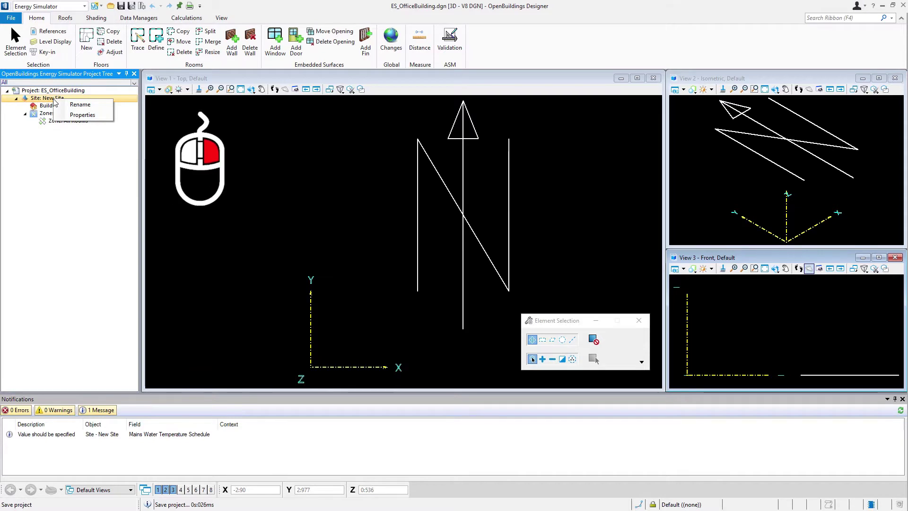
click(78, 105)
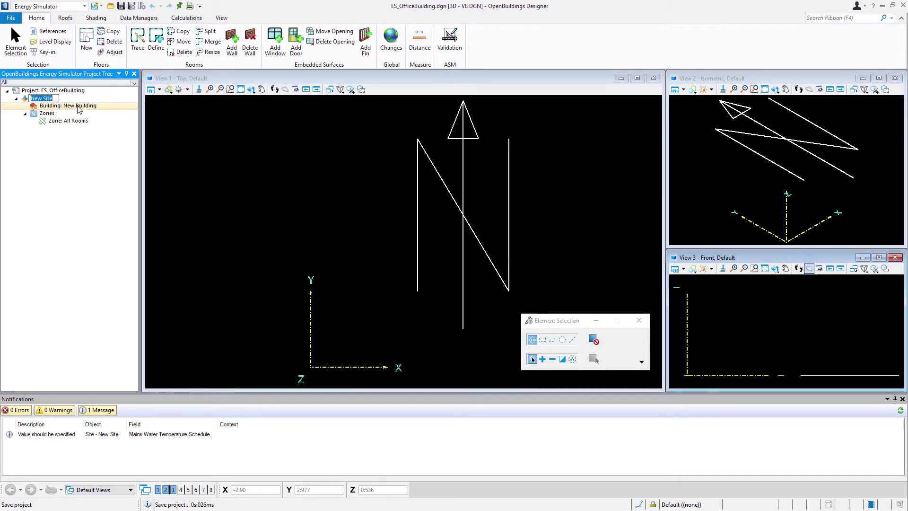
text(O)
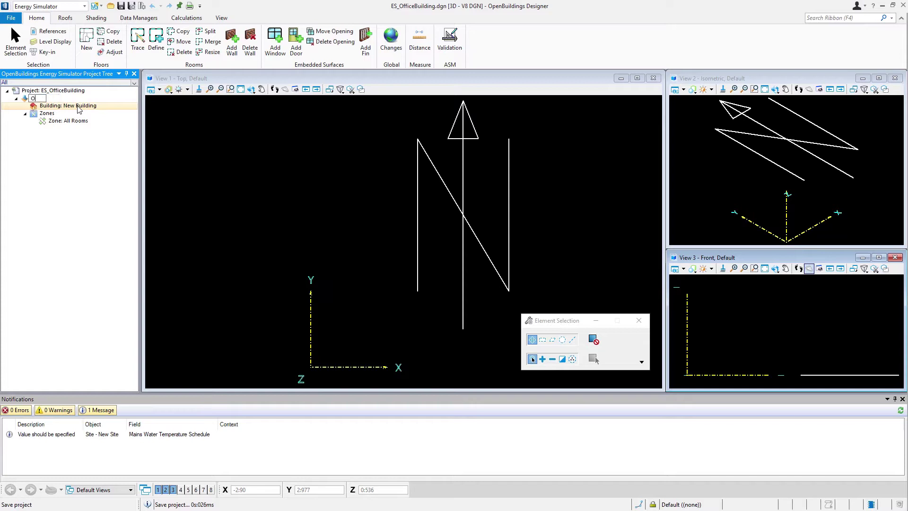
text(ffice Par)
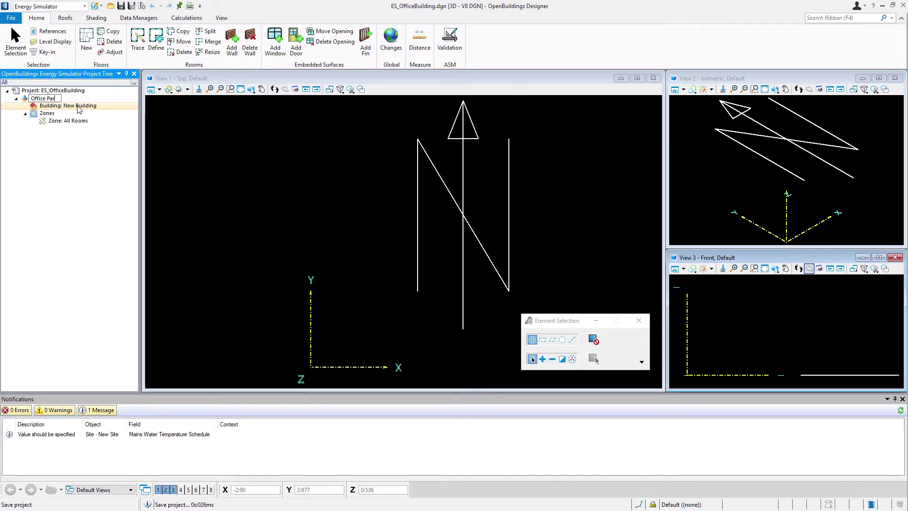
text(k)
key(Return)
In Office Park's site properties, choose Birmingham as the location and keep the Birmingham weather profile
right_click(78, 100)
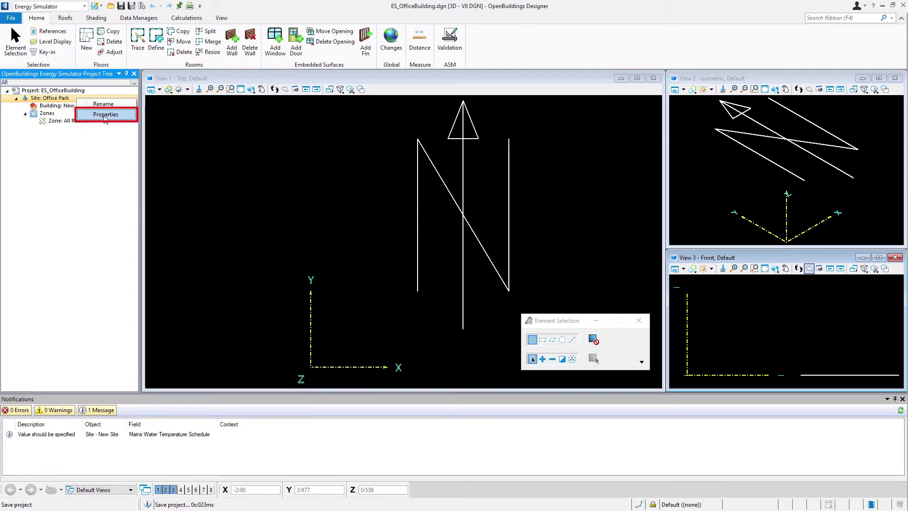
click(105, 114)
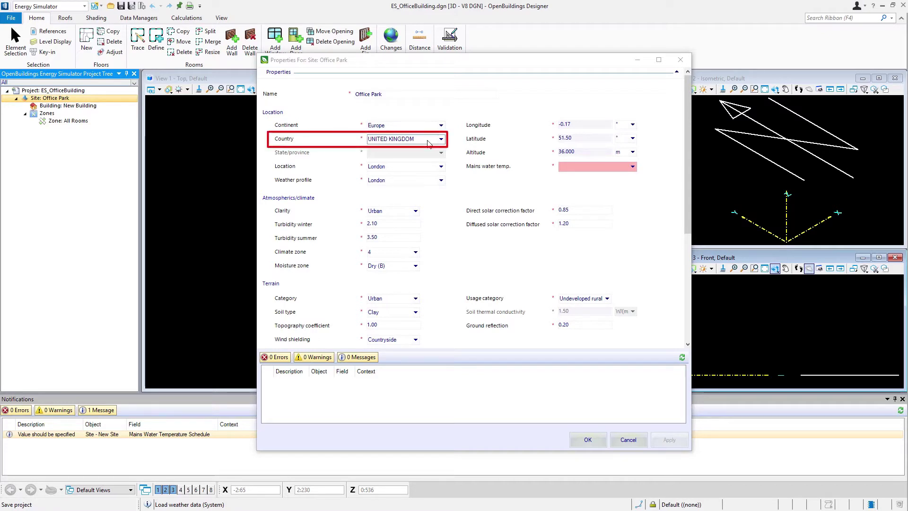
click(441, 167)
drag(444, 207, 441, 189)
scroll(426, 195, up, 2)
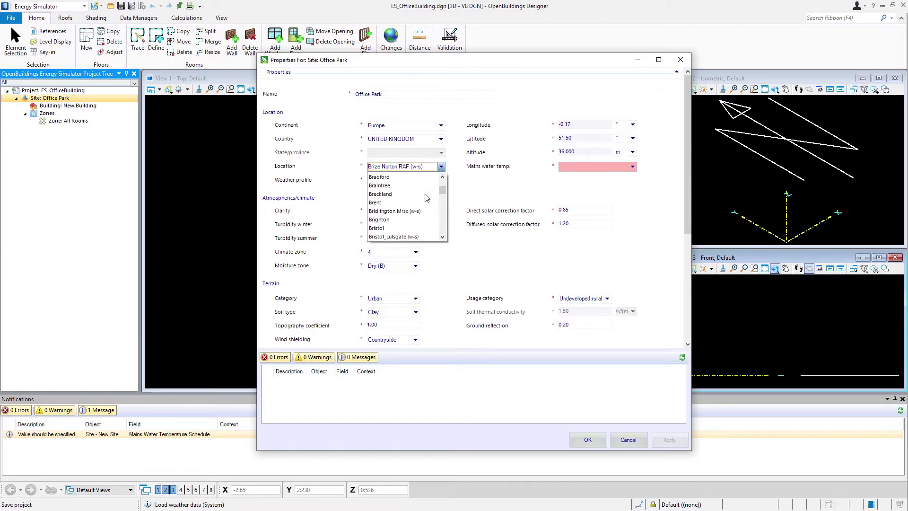
scroll(427, 198, up, 4)
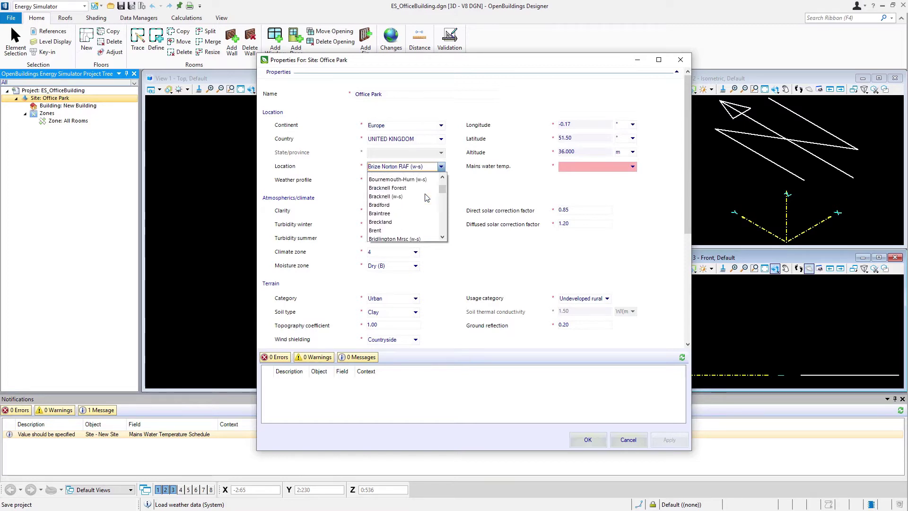
scroll(427, 198, up, 3)
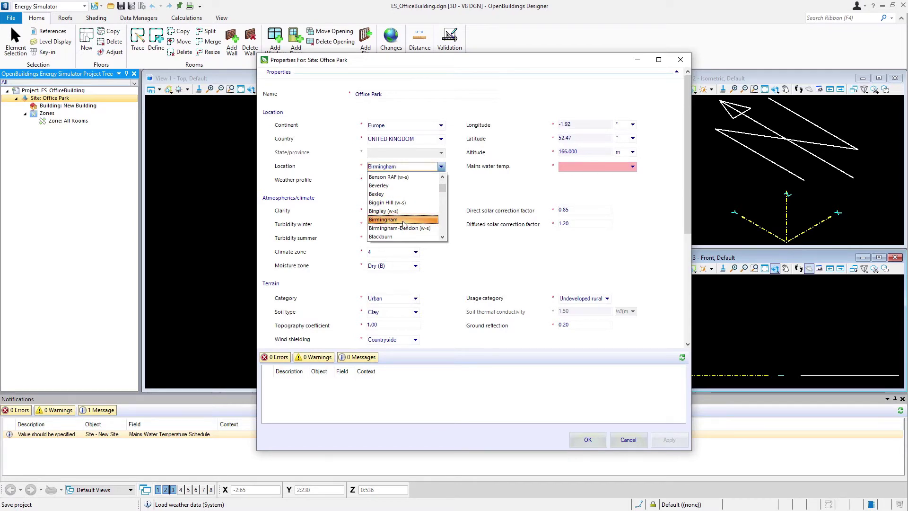
click(403, 219)
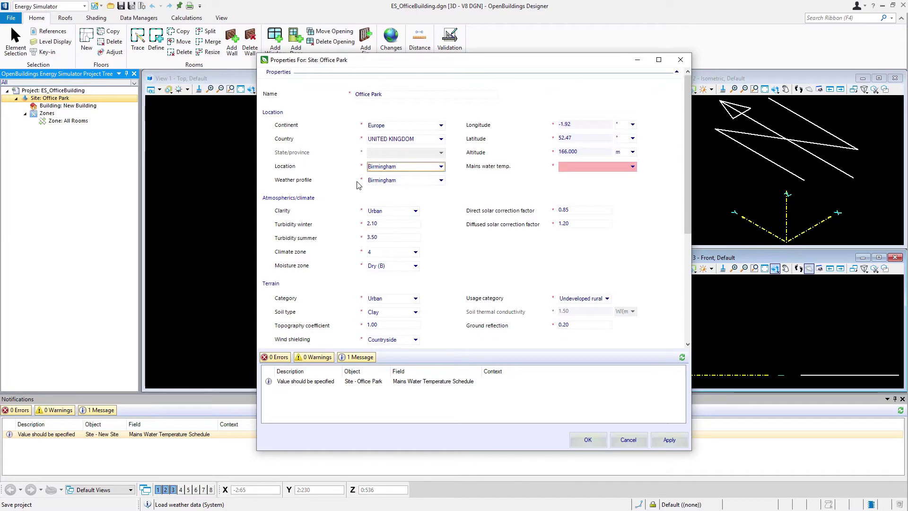
click(441, 180)
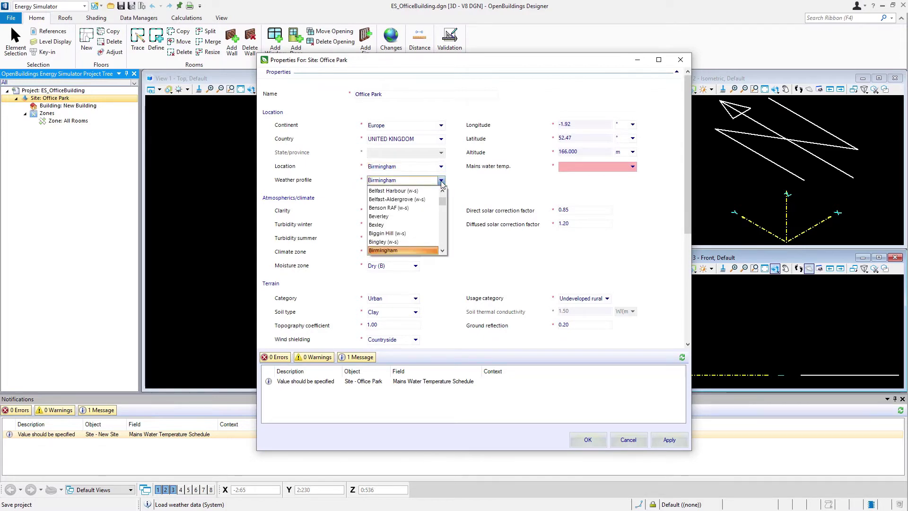
click(443, 183)
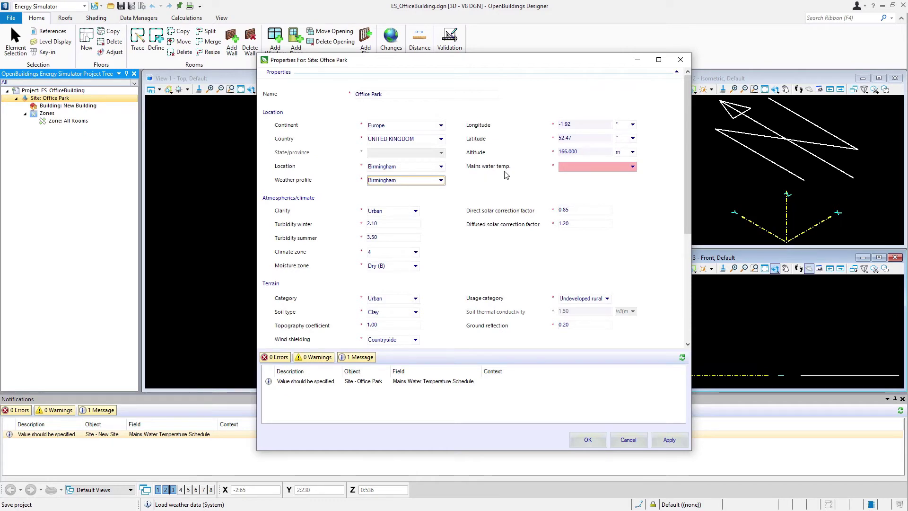
Select HW-Loop-Temp-Schedule as the mains water temperature schedule
click(632, 168)
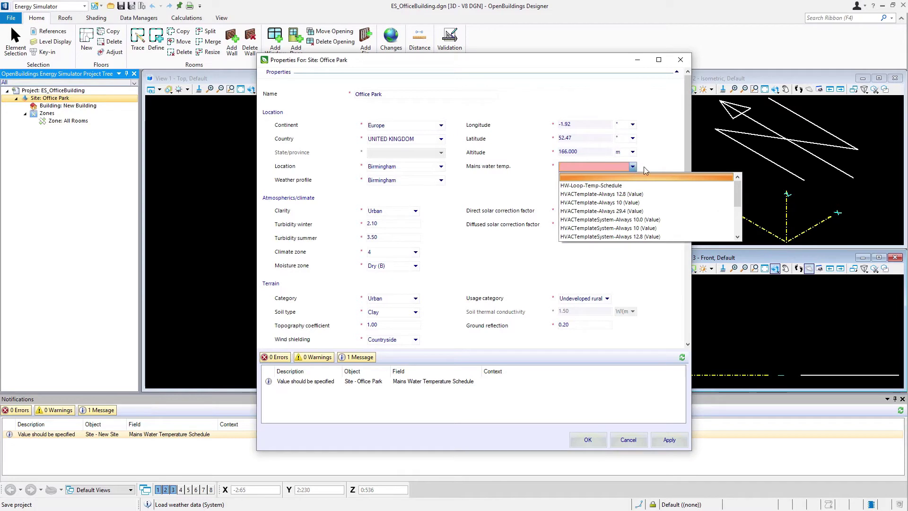
click(594, 185)
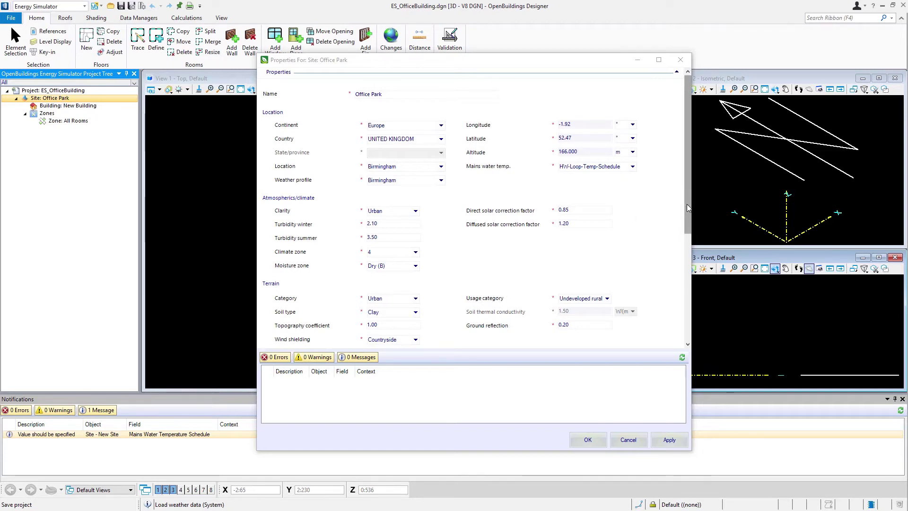
Set wind shielding to Urban and usage category to Urban and light industrial areas
drag(687, 204, 683, 296)
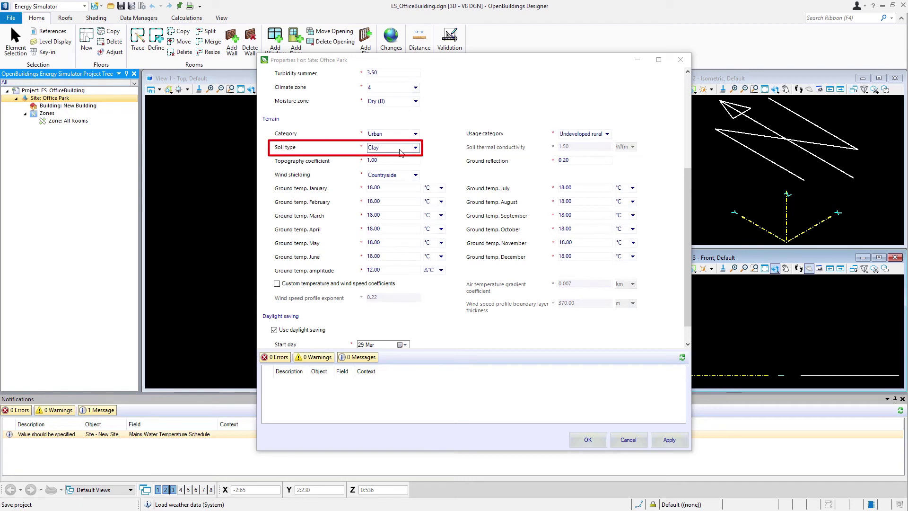
click(415, 175)
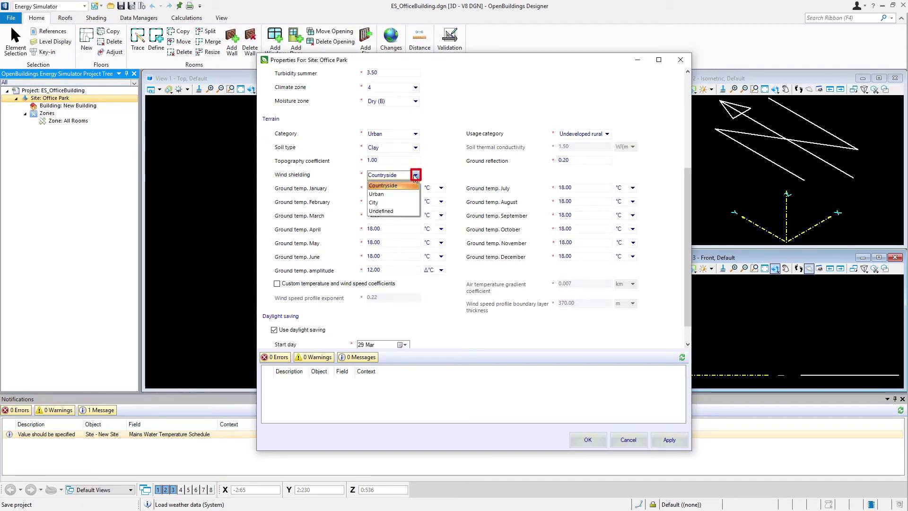
click(391, 196)
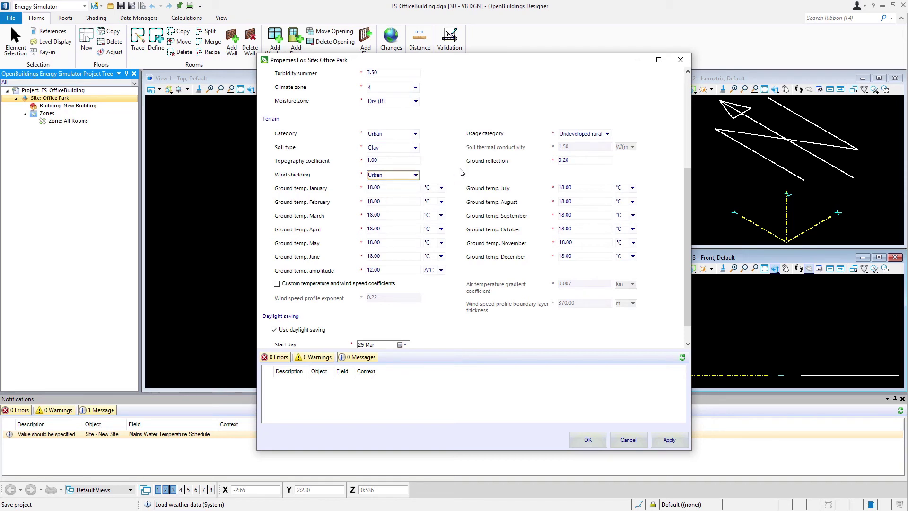
click(607, 134)
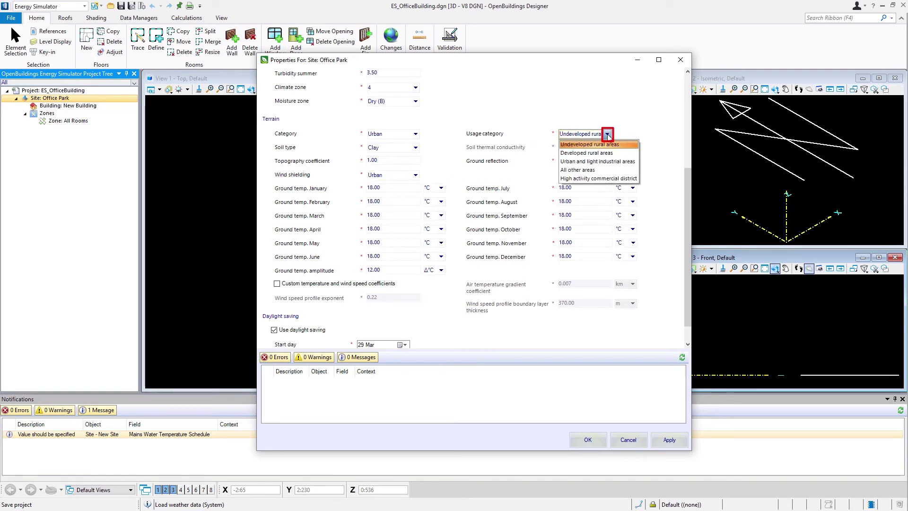
click(611, 162)
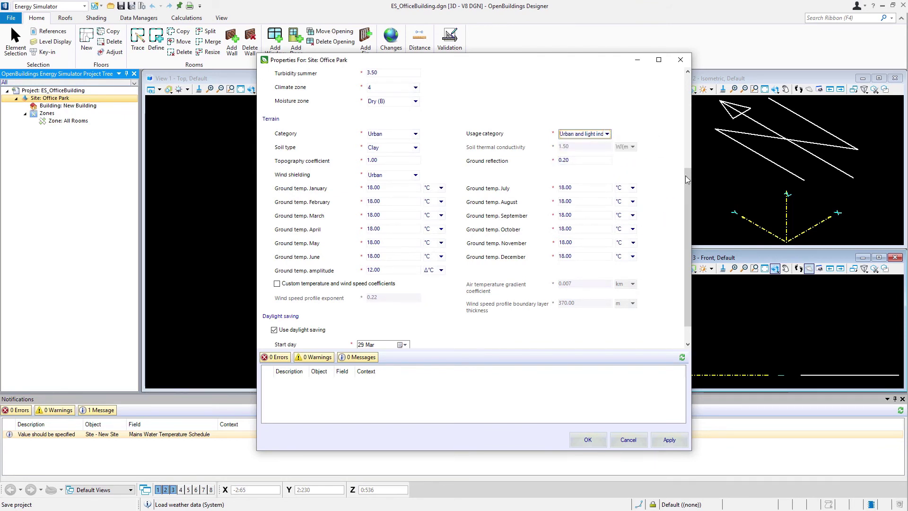
drag(685, 175, 686, 206)
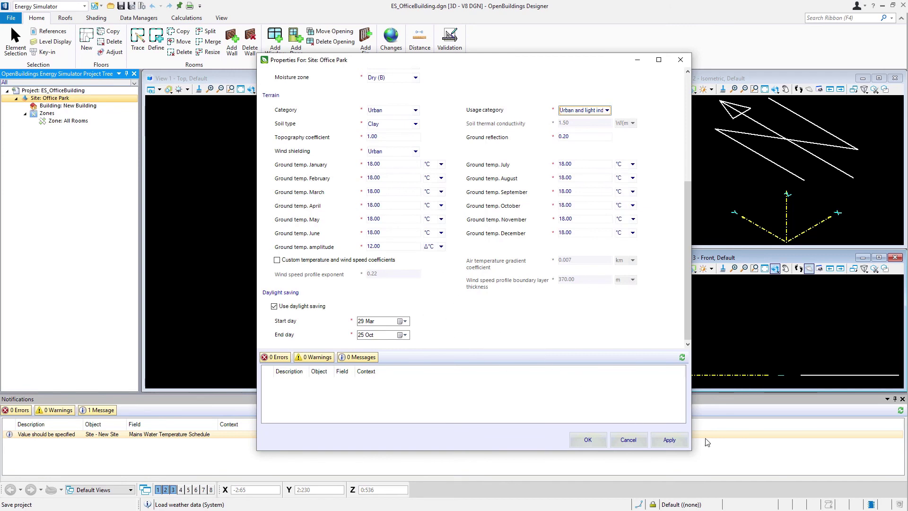
Apply the Office Park site properties and close the dialog with OK
click(674, 443)
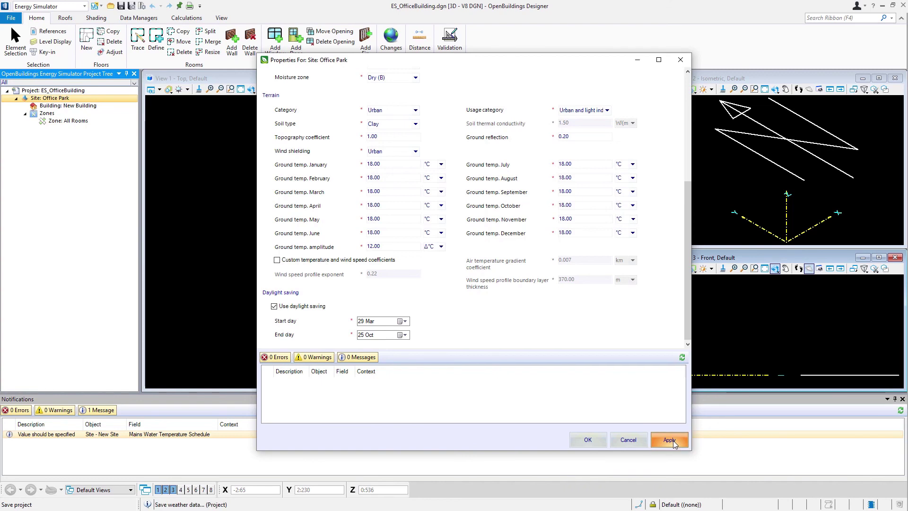
click(596, 439)
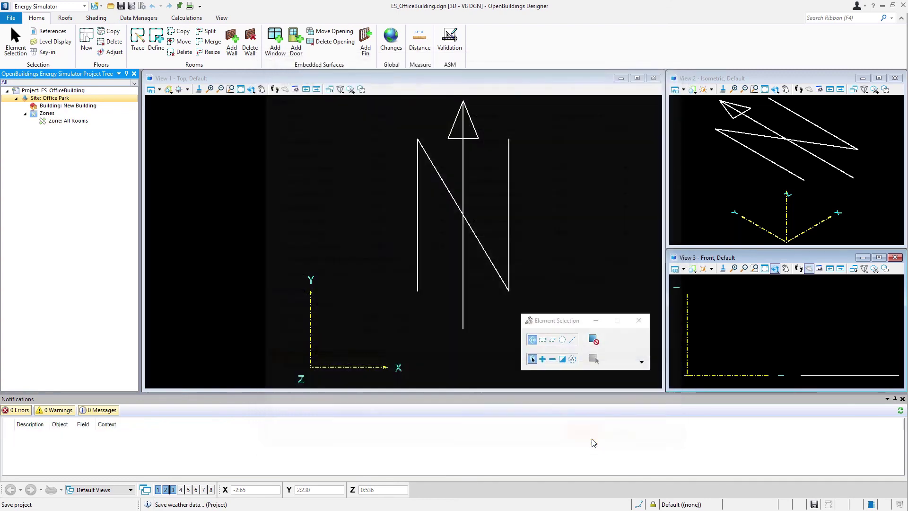